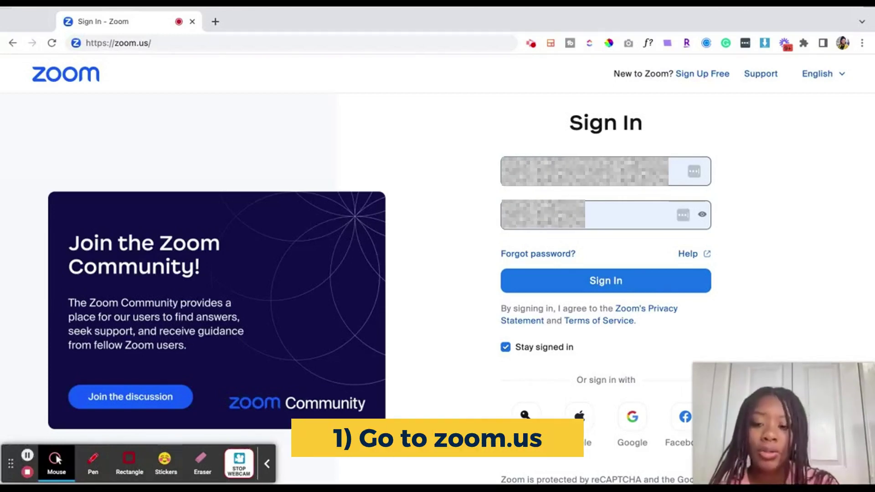
Sign in to Zoom with the filled-in account credentials and start scheduling a new meeting.
click(268, 466)
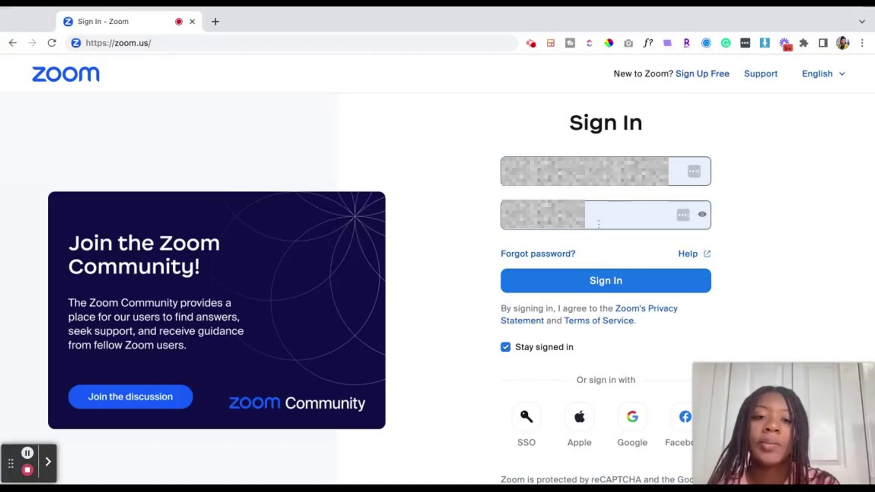
click(610, 290)
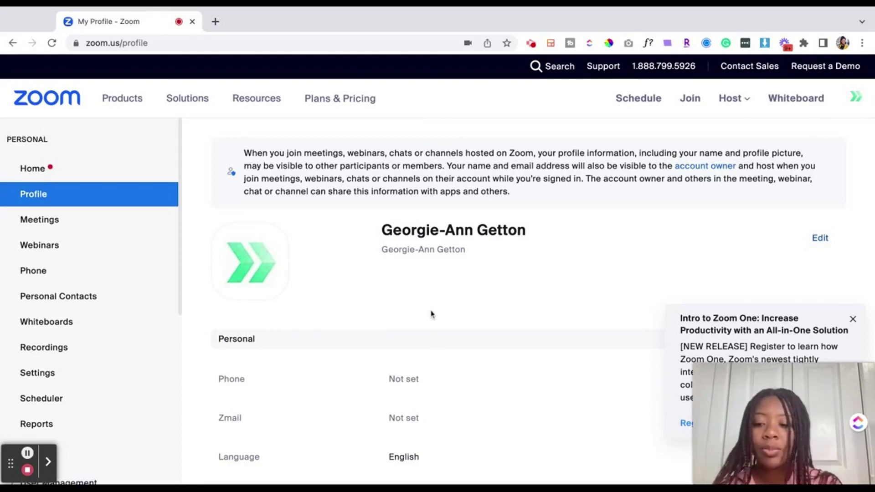
scroll(431, 312, down, 2)
scroll(432, 314, up, 2)
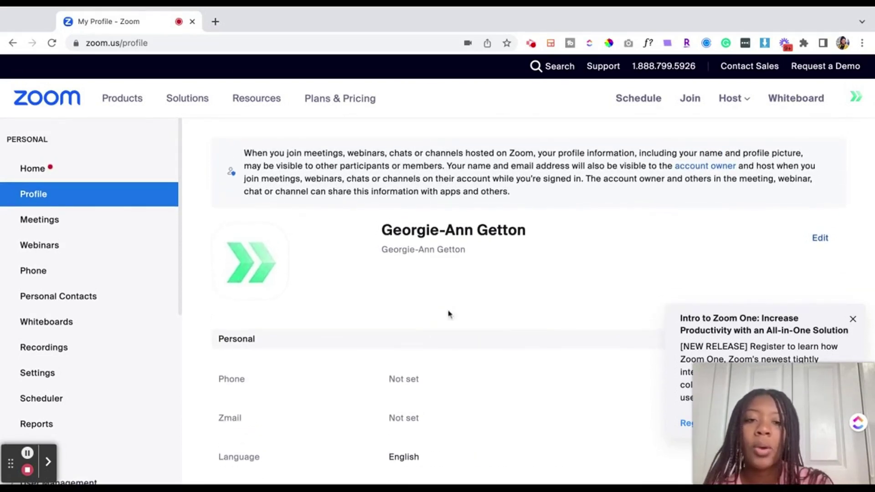
click(633, 102)
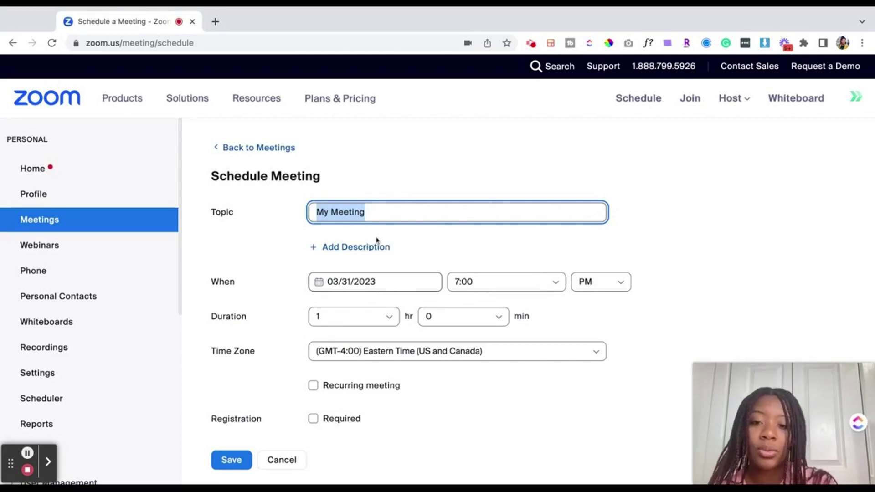
Set the topic of the new meeting to "My Test Meeting".
scroll(369, 228, down, 1)
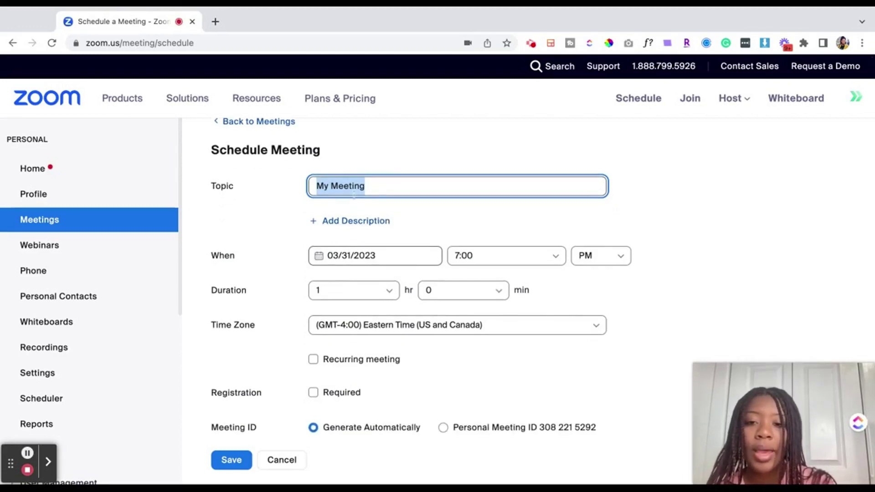
double_click(350, 189)
triple_click(351, 189)
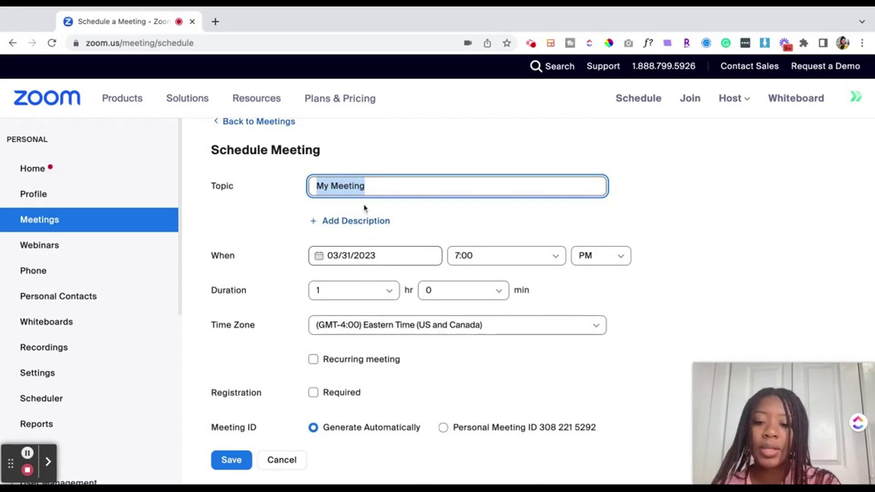
text(My Test )
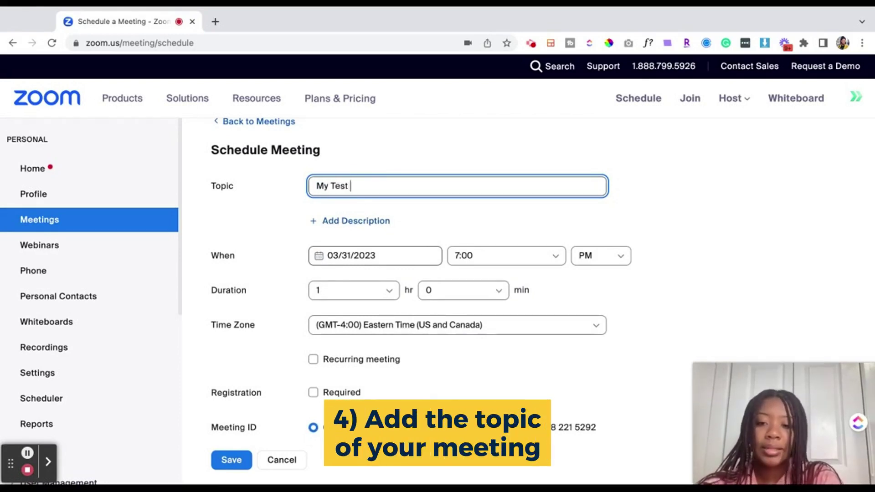
text(Meetin)
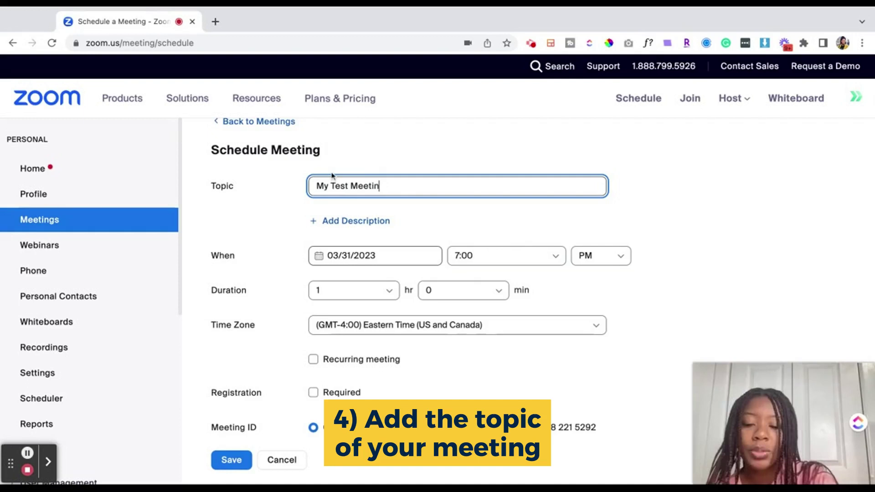
text(g)
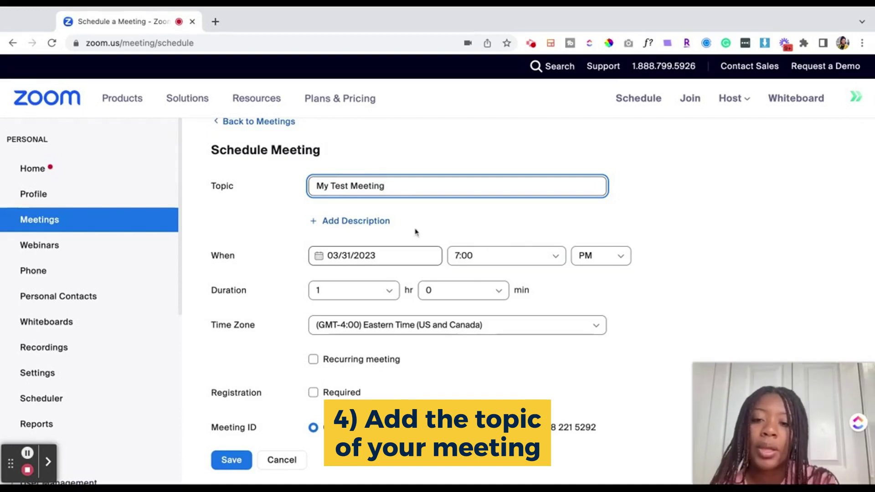
Add the description "Test description here" to the meeting.
click(377, 222)
click(357, 225)
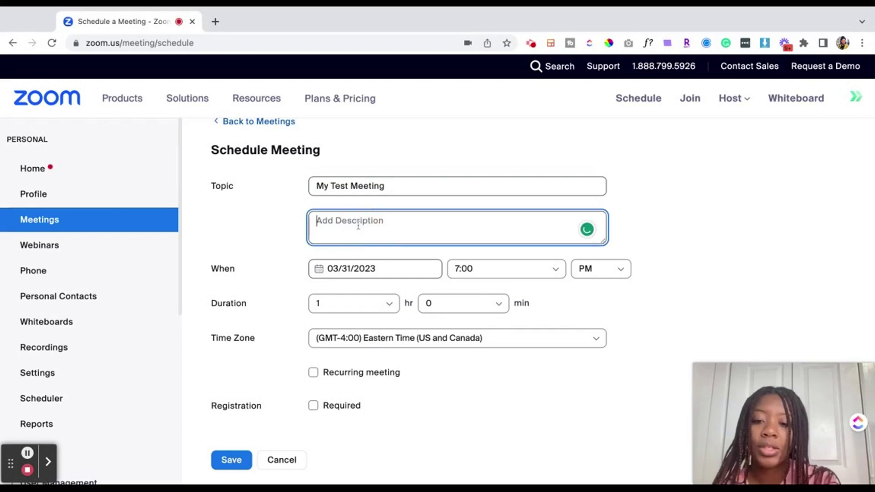
text(Test d)
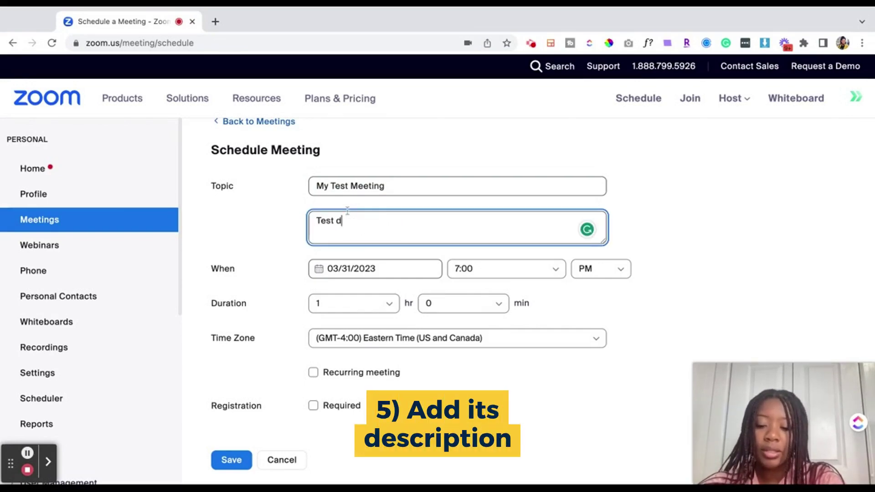
text(escription here)
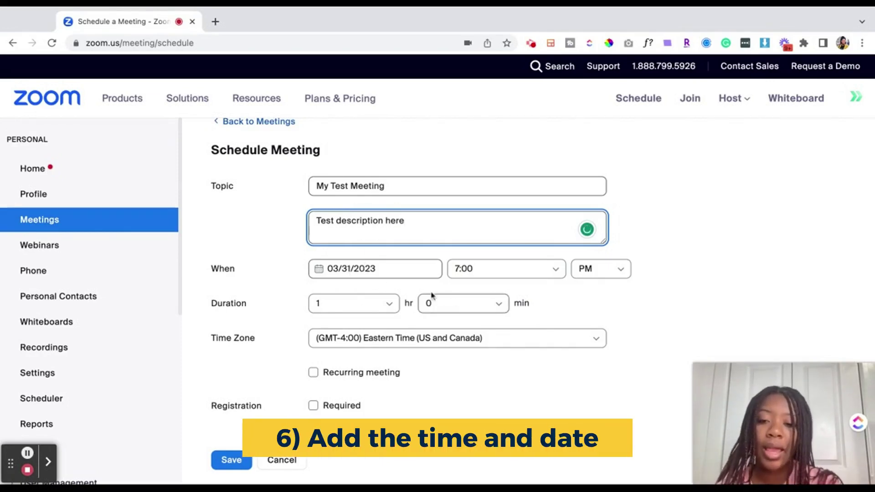
Set the meeting date to 04/07/2023, the start time to 01:30, and the duration to 2 hours.
click(378, 270)
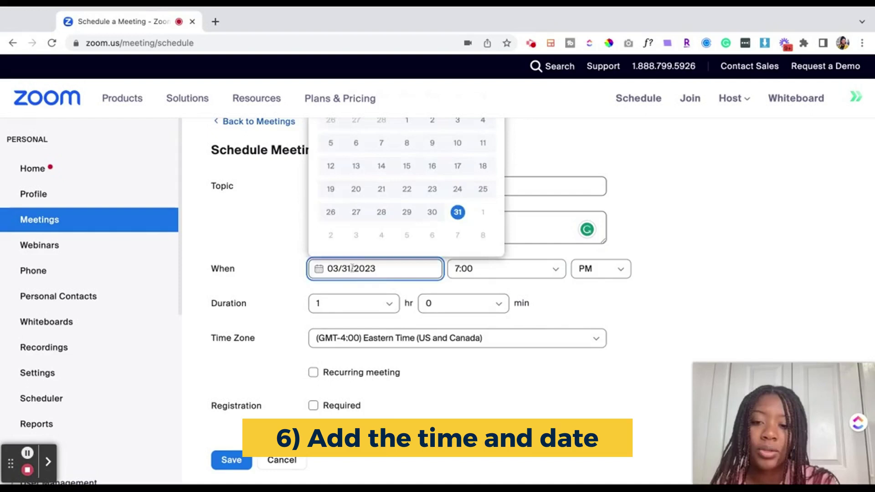
click(459, 236)
click(488, 269)
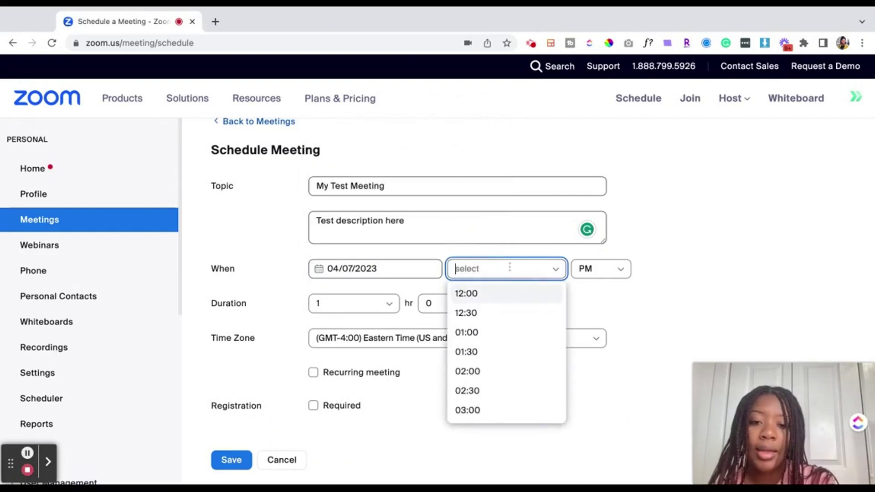
click(488, 351)
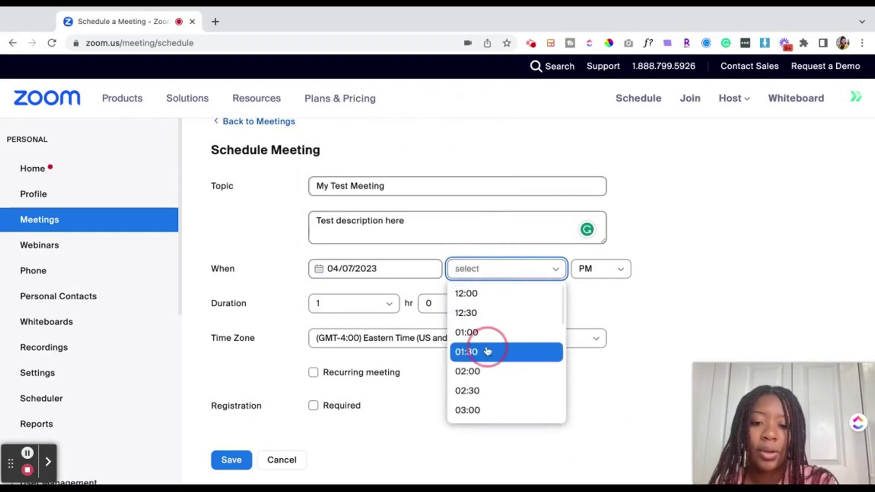
click(386, 305)
click(366, 368)
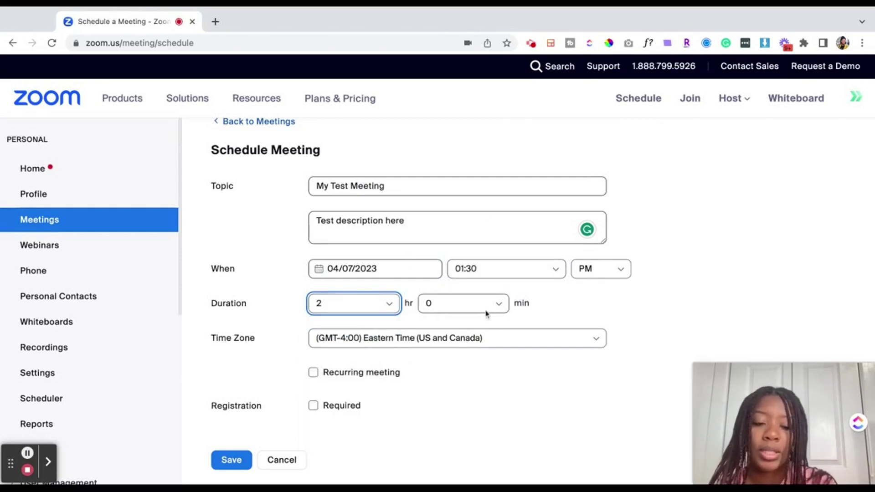
scroll(471, 353, down, 1)
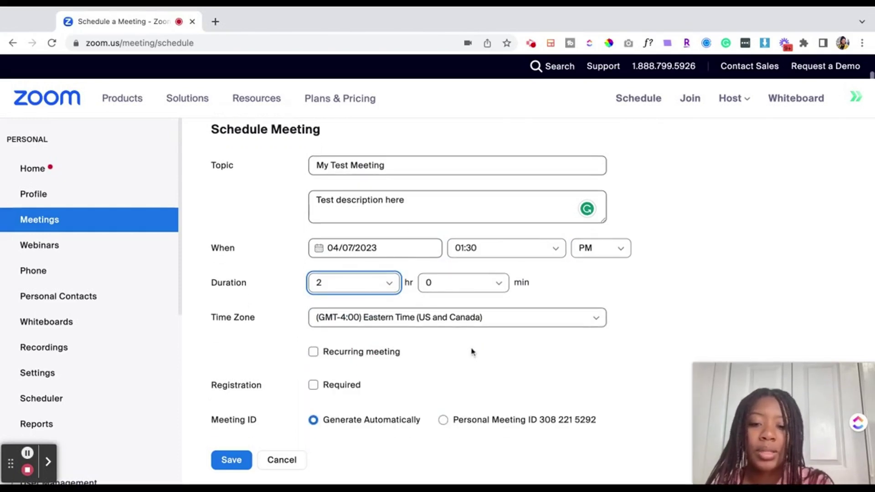
click(461, 327)
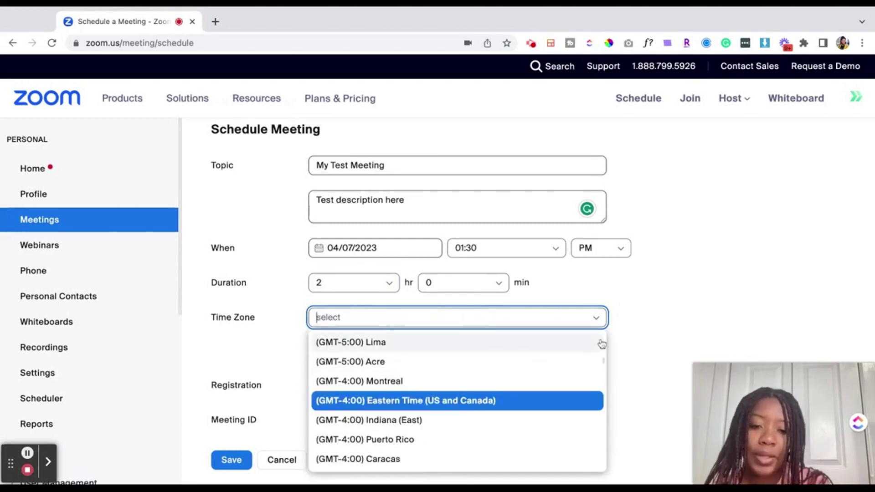
click(670, 326)
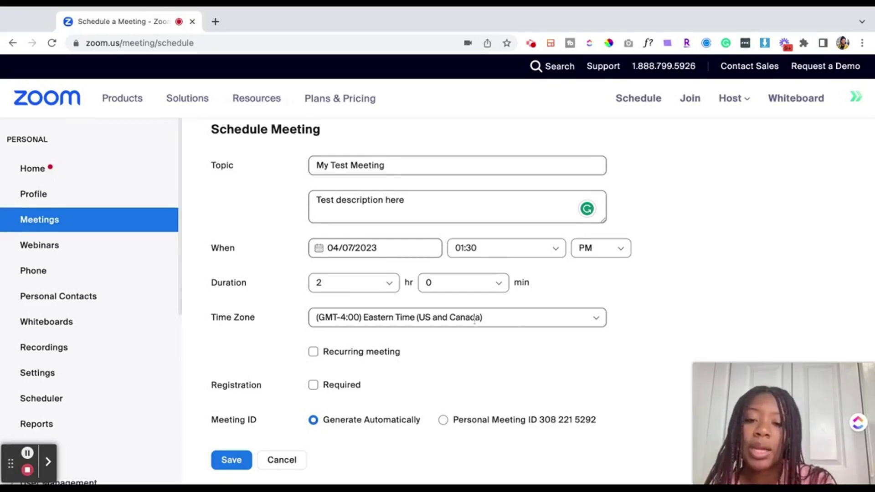
scroll(474, 332, down, 2)
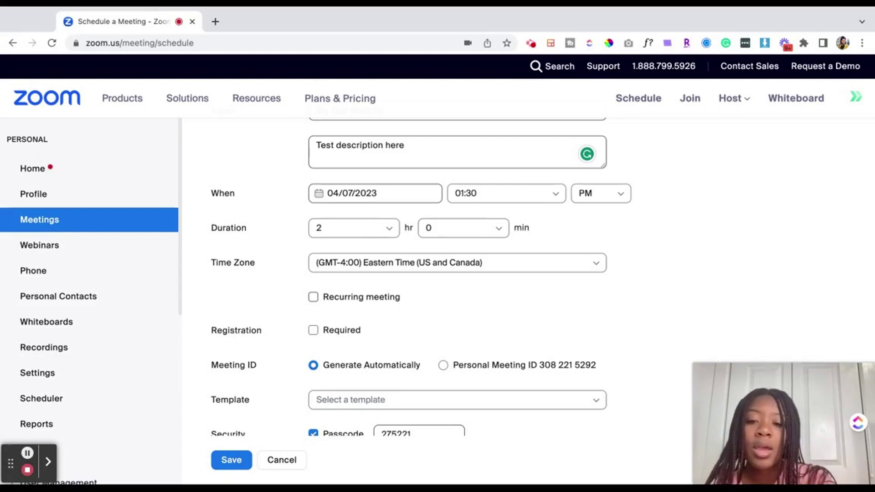
click(313, 298)
scroll(459, 340, down, 1)
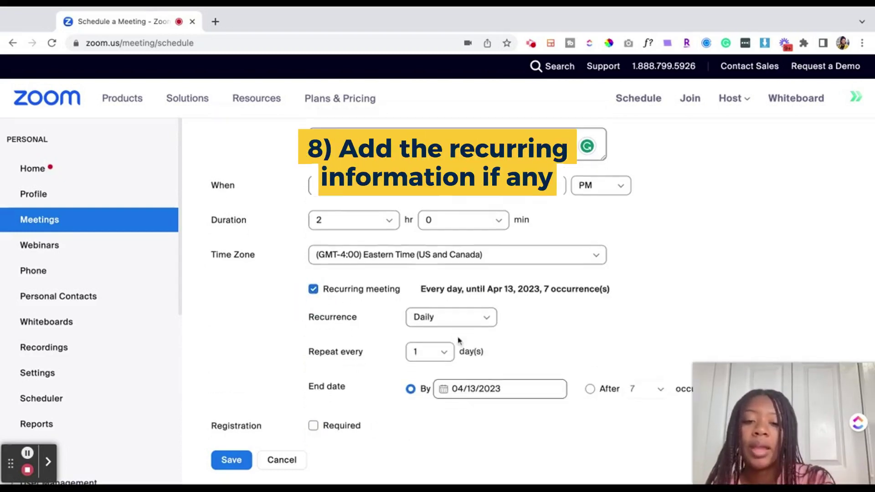
scroll(459, 340, down, 1)
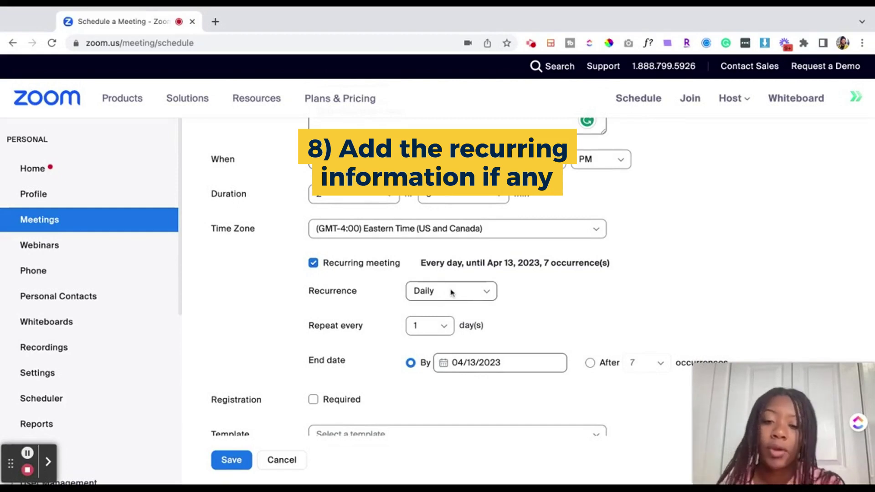
scroll(449, 291, down, 1)
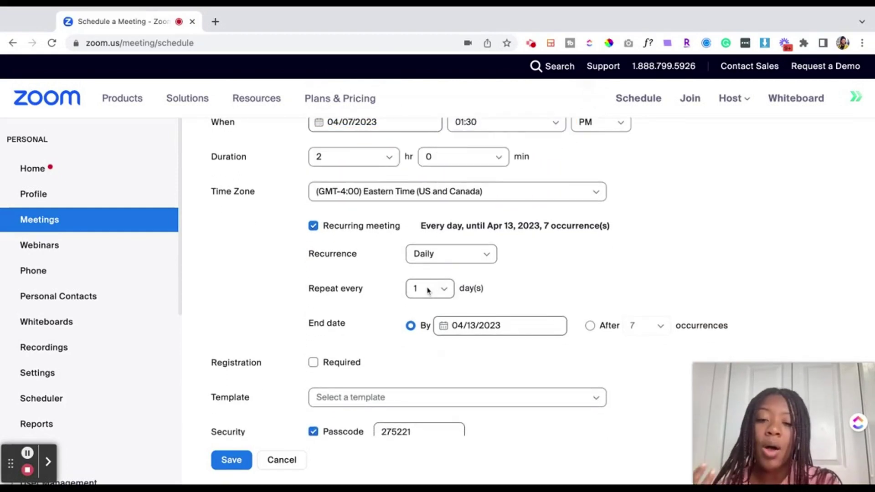
scroll(428, 290, down, 1)
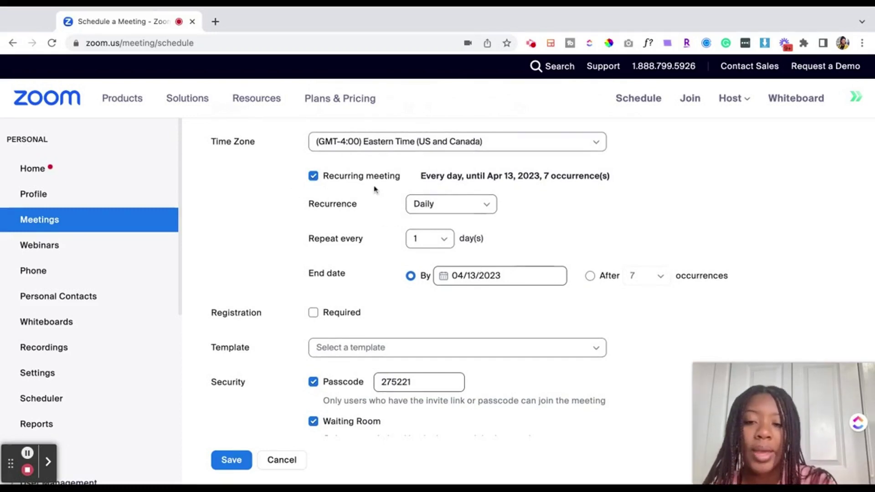
click(313, 175)
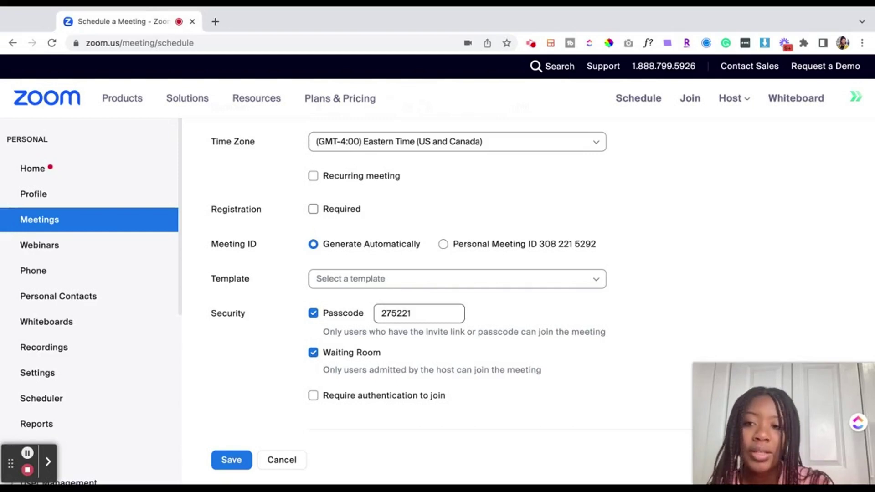
Make registration required for the meeting and review its meeting ID, security, video and audio settings.
click(313, 210)
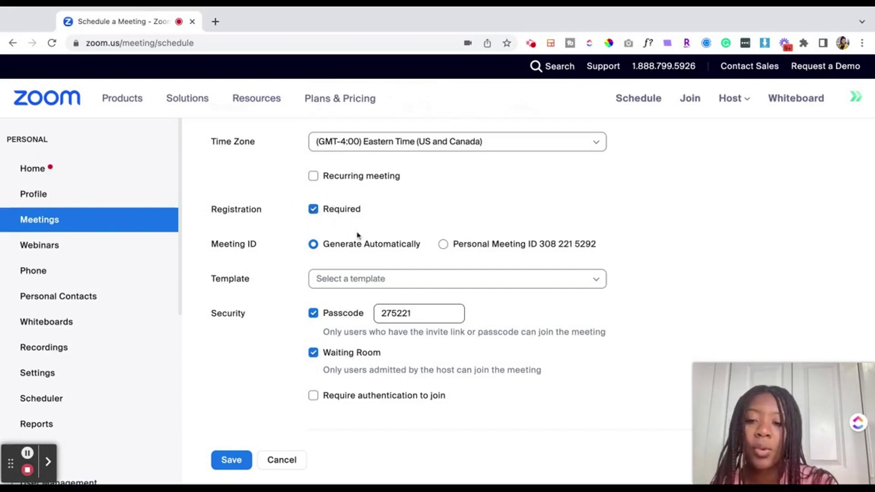
scroll(357, 235, down, 1)
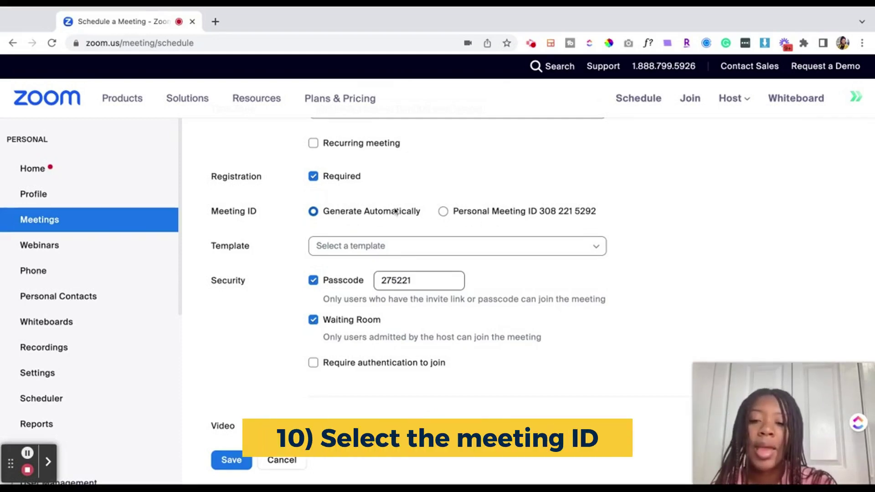
scroll(391, 236, down, 2)
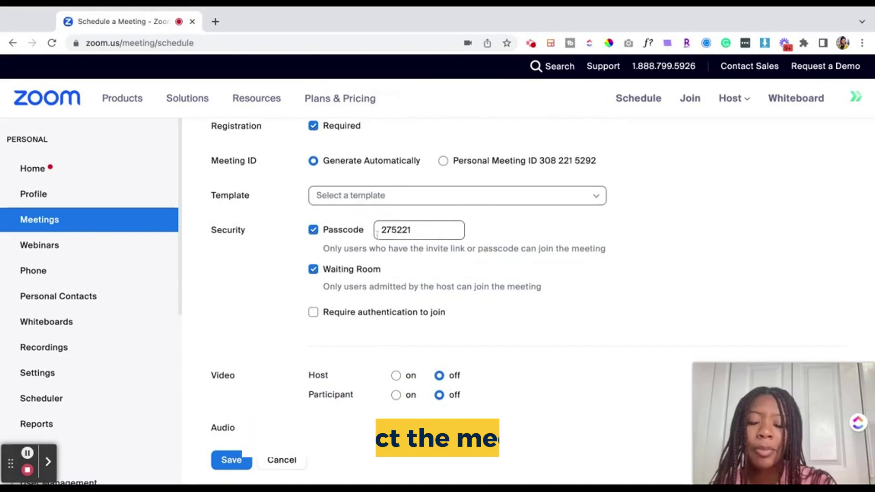
scroll(364, 228, down, 1)
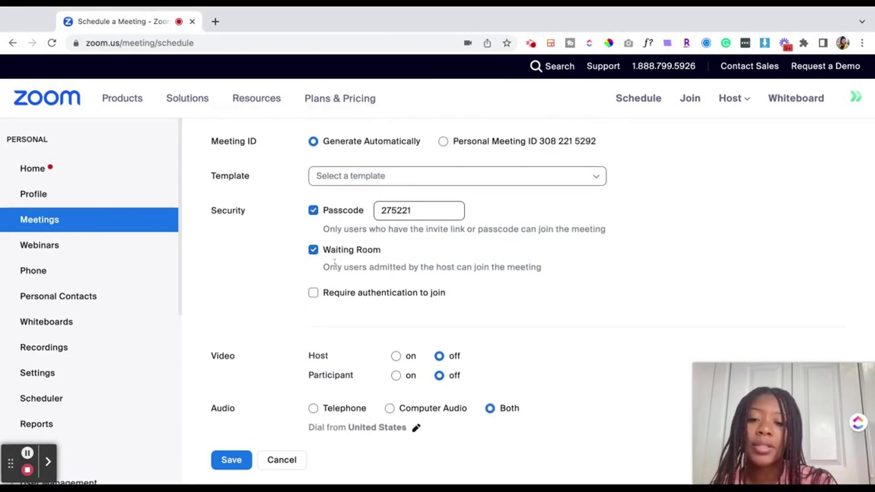
scroll(334, 241, down, 2)
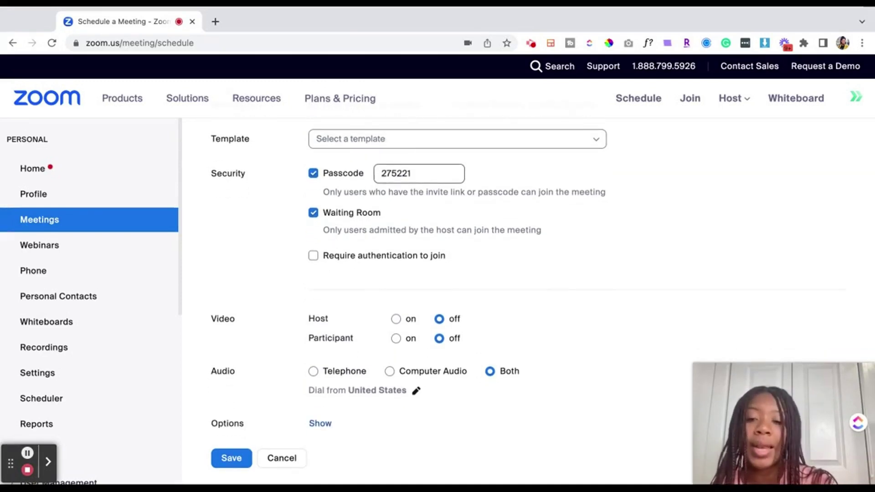
scroll(418, 279, down, 3)
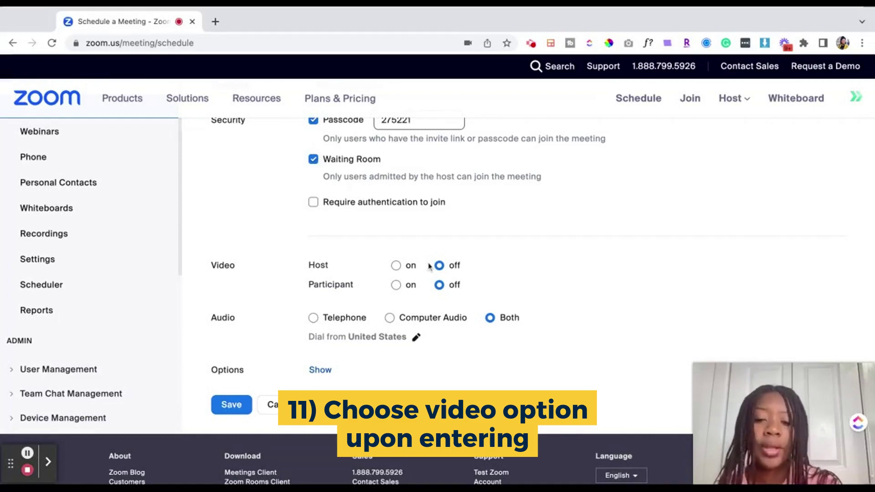
scroll(313, 296, down, 2)
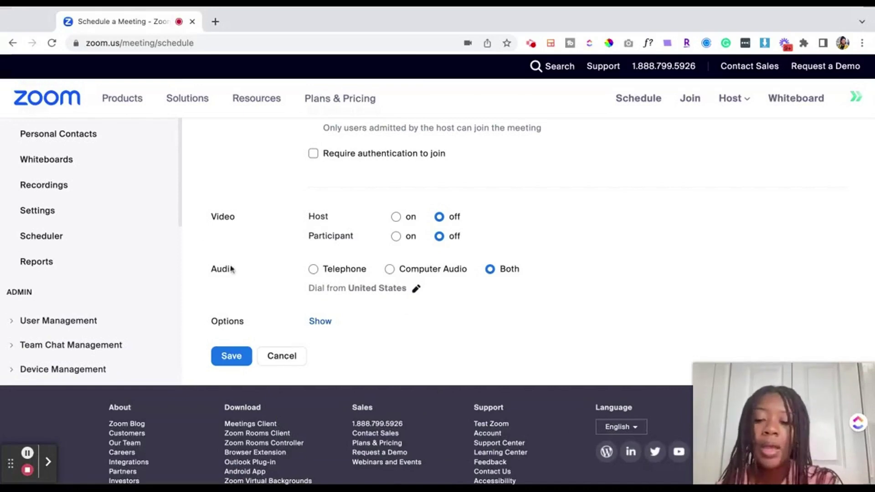
Show the additional meeting options and allow participants to join anytime.
click(321, 323)
scroll(397, 364, down, 3)
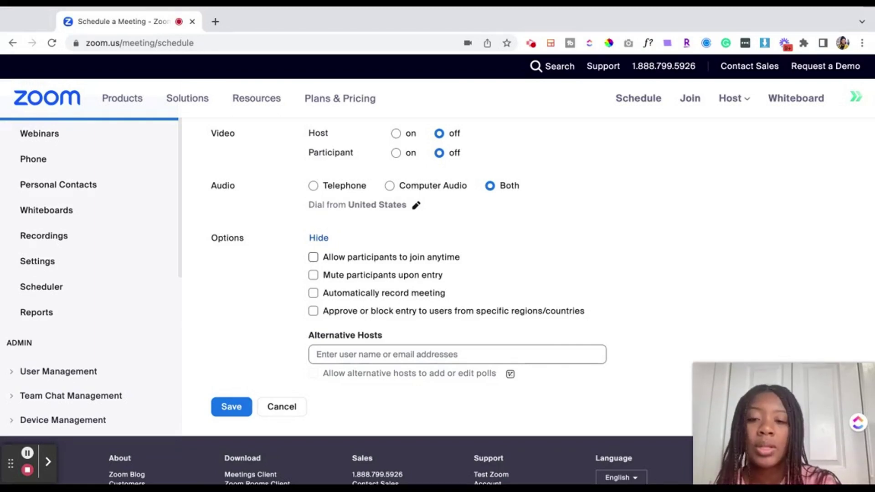
click(313, 257)
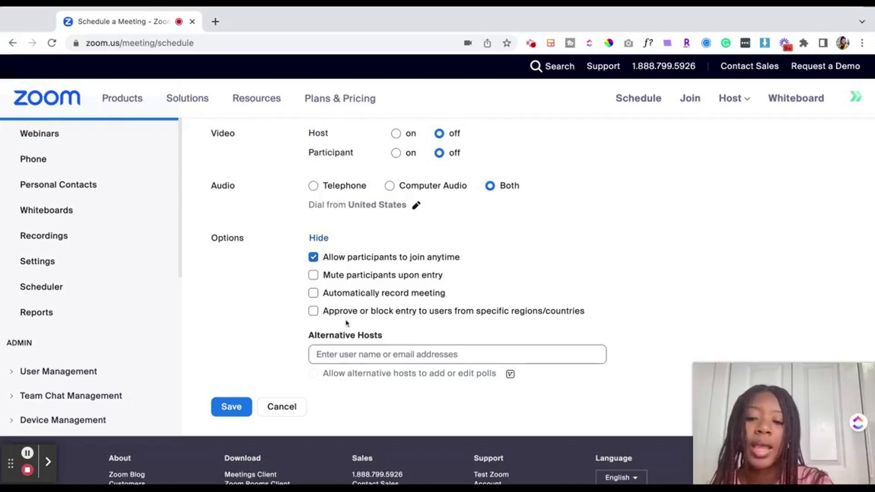
Review the alternative hosts field and the remaining meeting options, and save the scheduled meeting.
click(364, 358)
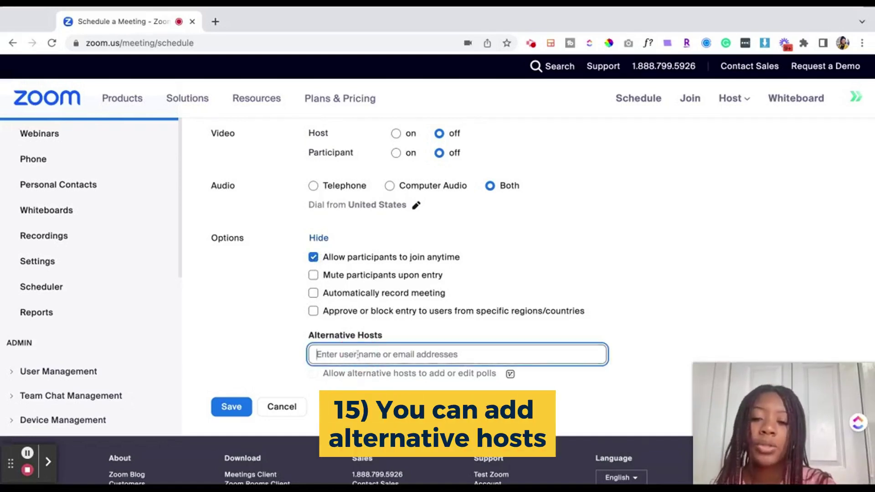
scroll(358, 352, down, 3)
scroll(374, 334, up, 3)
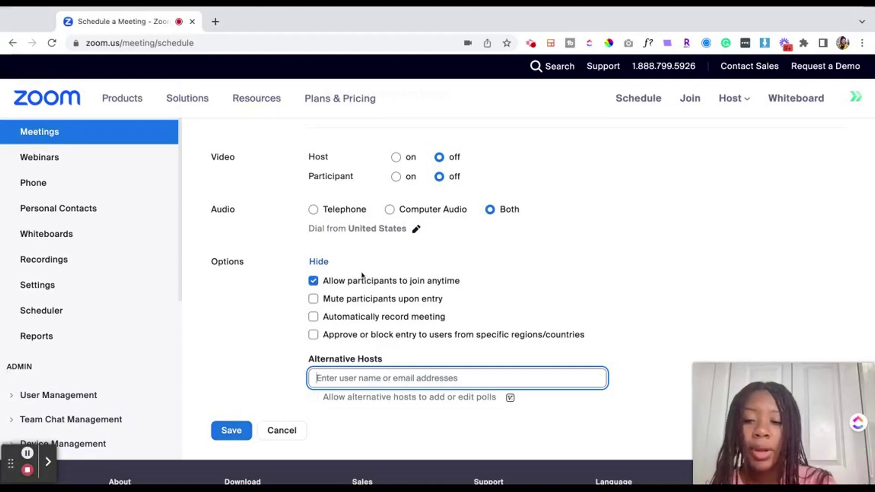
scroll(363, 275, up, 1)
scroll(363, 276, up, 1)
scroll(293, 308, down, 3)
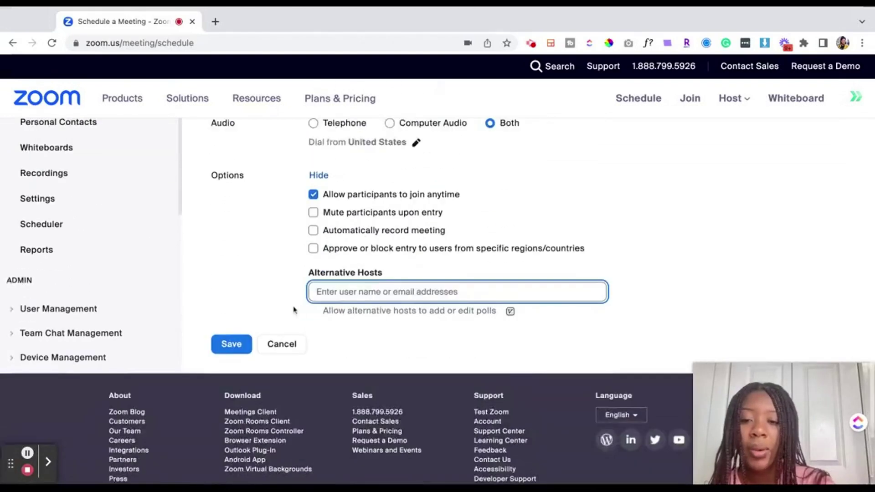
click(236, 347)
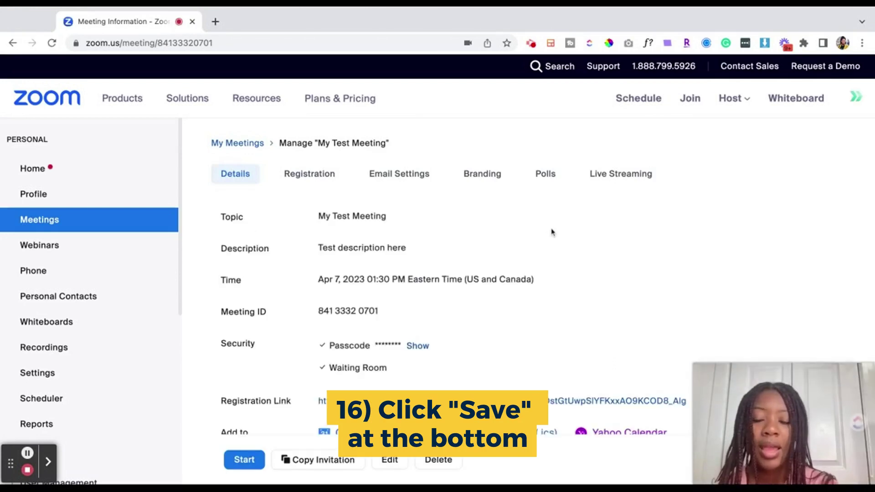
Copy the registration link from the details of the saved meeting.
scroll(552, 232, down, 1)
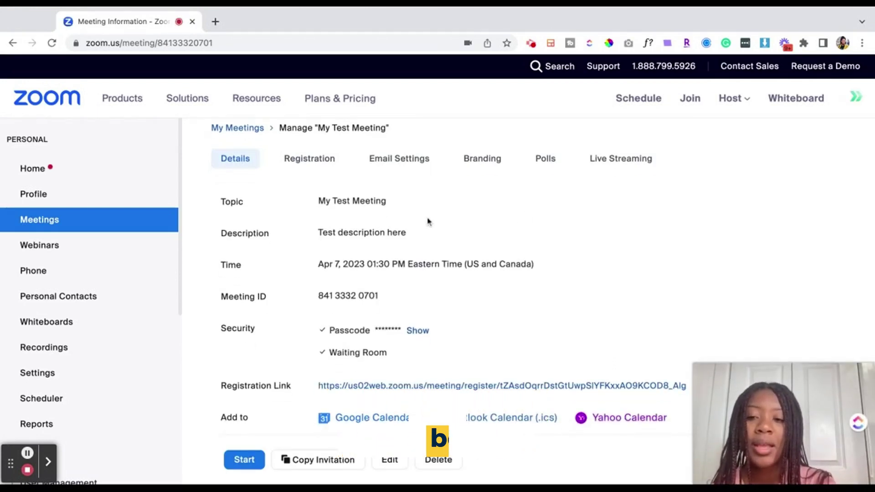
scroll(355, 191, down, 5)
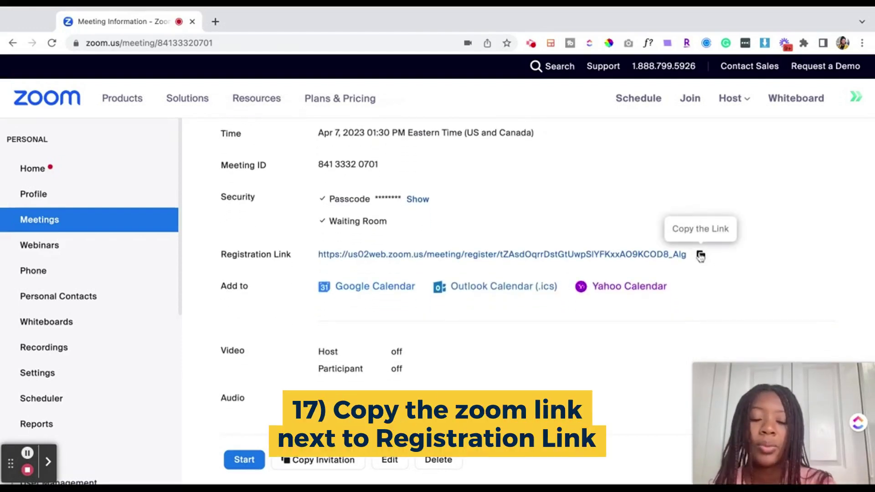
click(700, 256)
scroll(700, 257, down, 2)
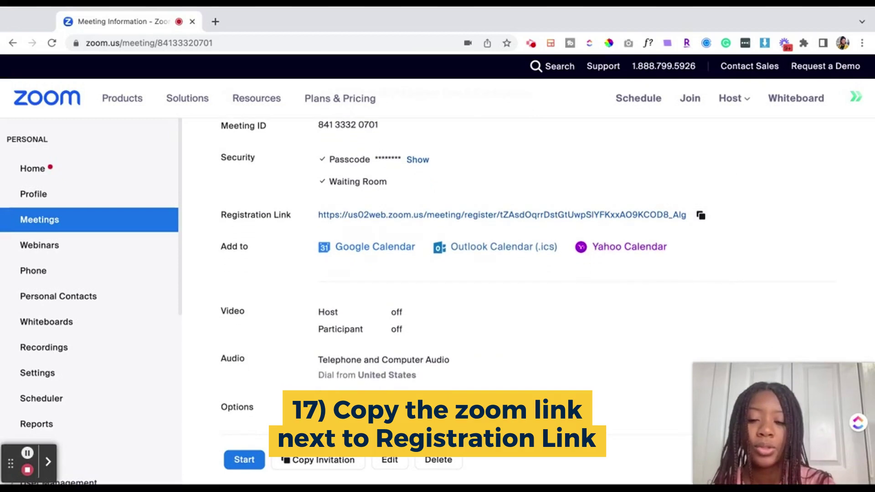
scroll(486, 160, up, 5)
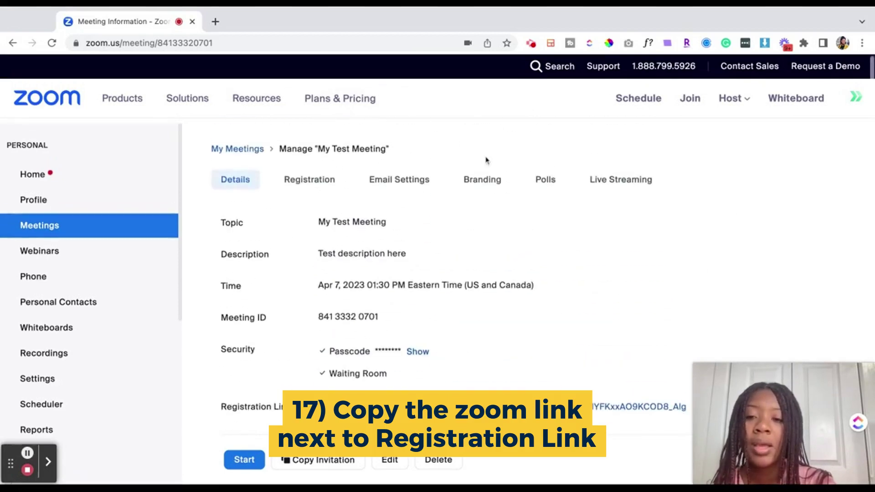
Open the meeting's registration options for editing, try Manually Approve, and set approval back to Automatically Approve.
click(319, 176)
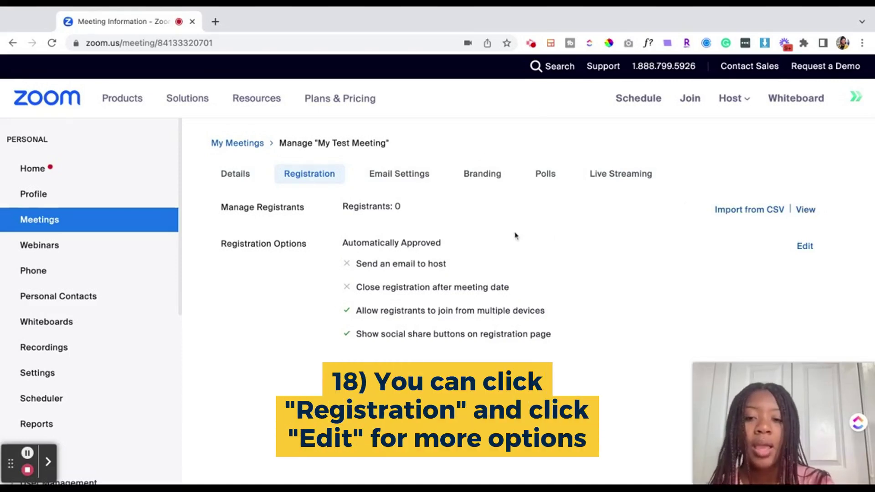
click(805, 247)
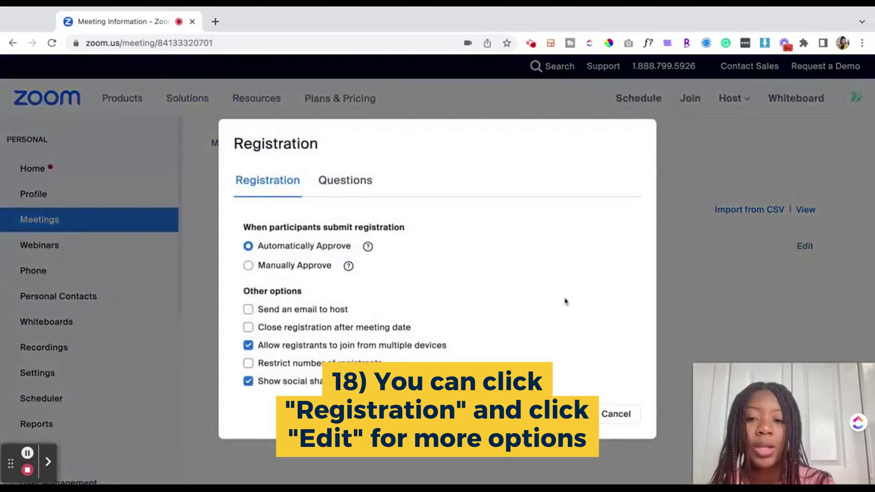
click(281, 267)
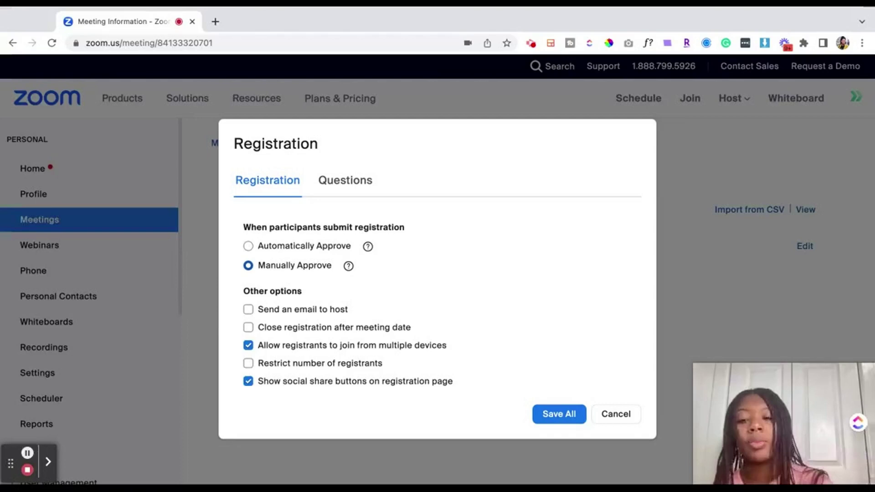
click(271, 246)
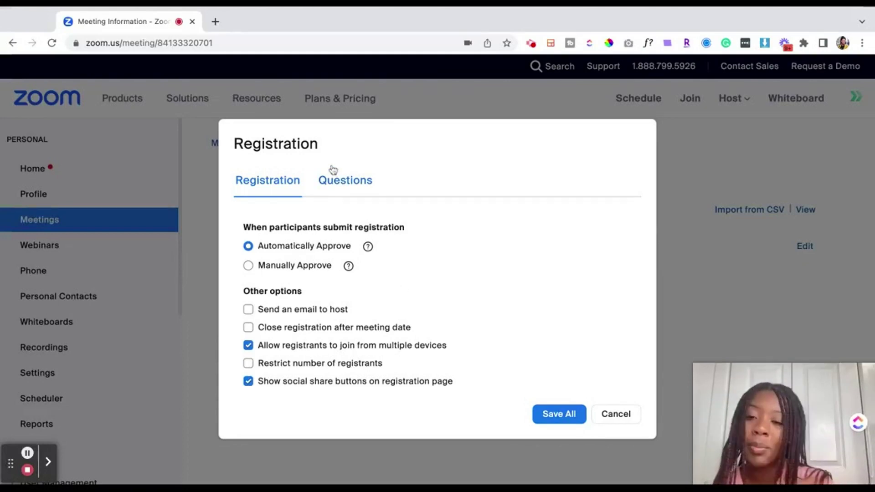
Look through the registration questions to see which fields are required and which can be enabled.
click(341, 182)
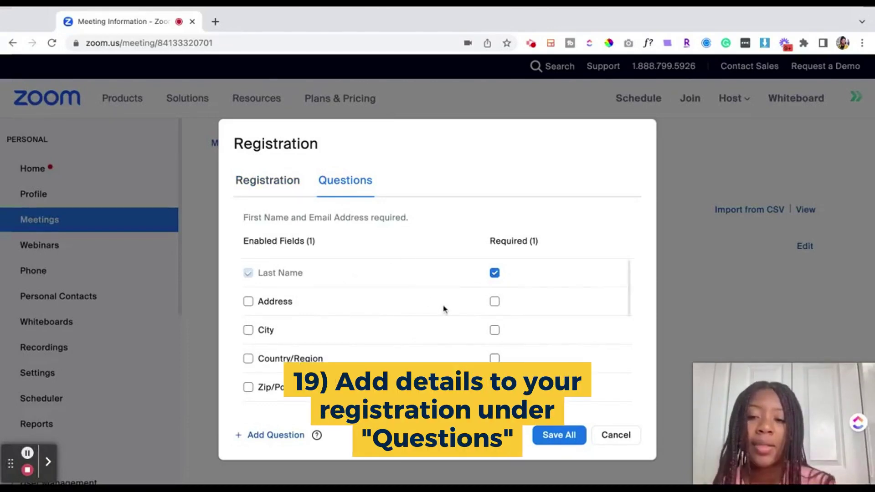
click(246, 219)
drag(246, 219, 413, 219)
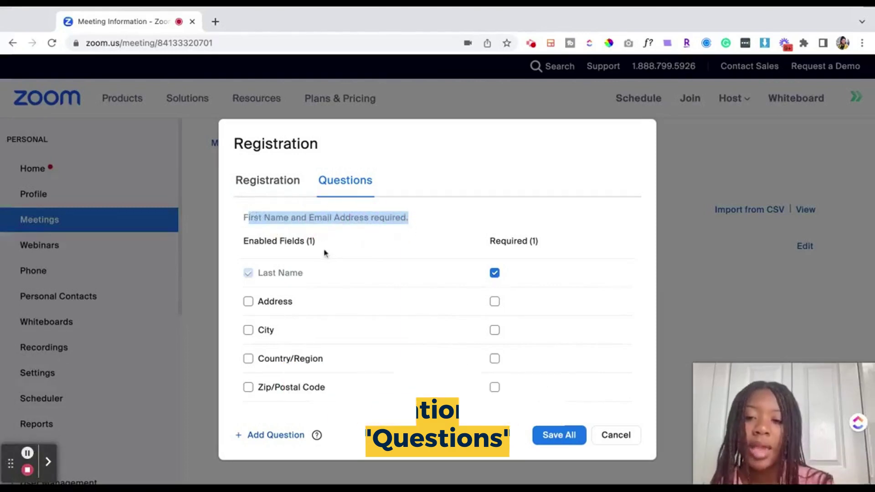
scroll(273, 307, down, 1)
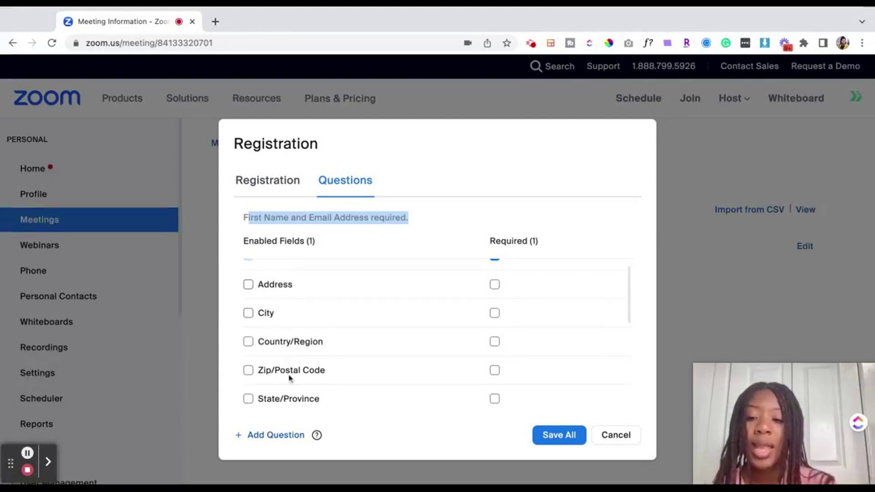
scroll(289, 378, down, 10)
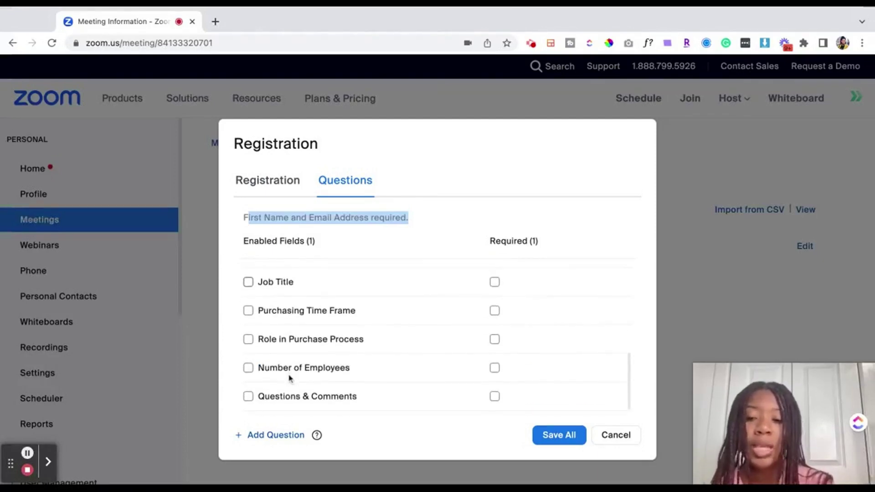
scroll(289, 378, down, 1)
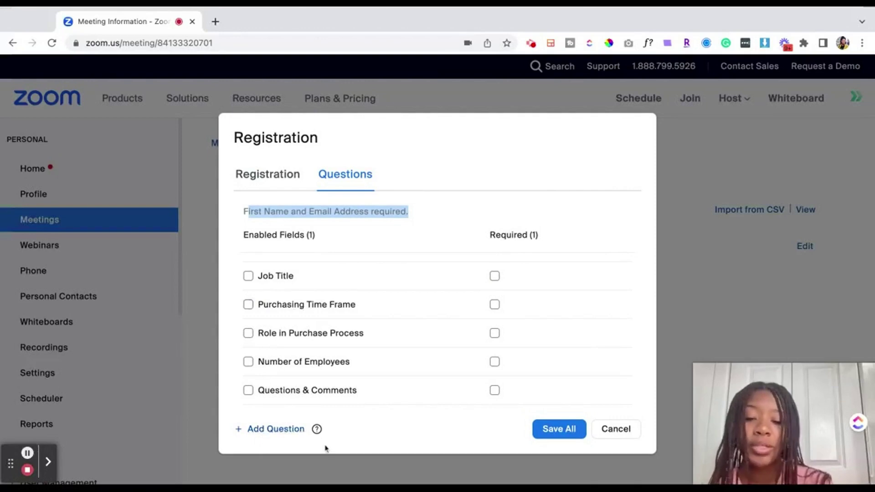
Add a custom registration question and set its question type to Single Choice.
click(274, 428)
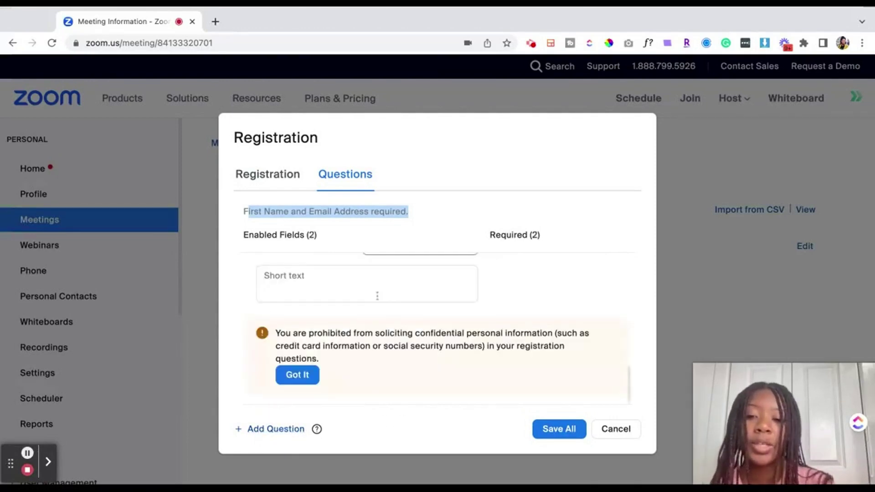
scroll(375, 297, up, 3)
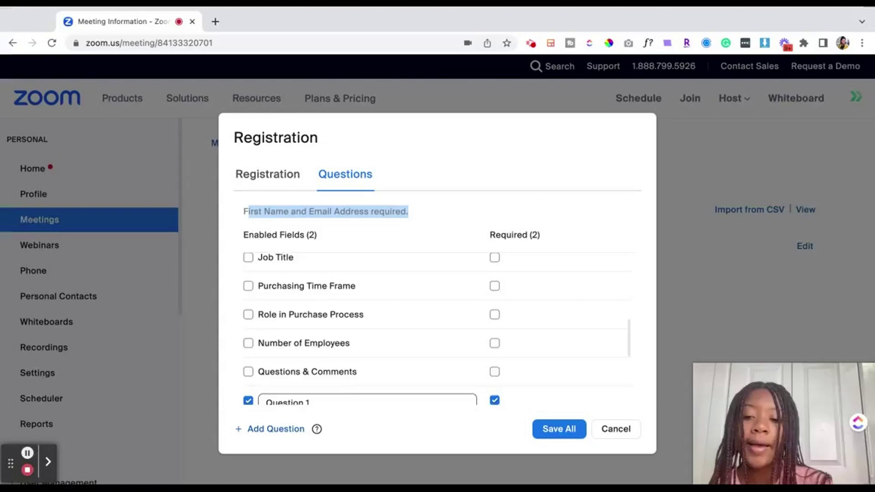
scroll(420, 312, down, 3)
click(444, 341)
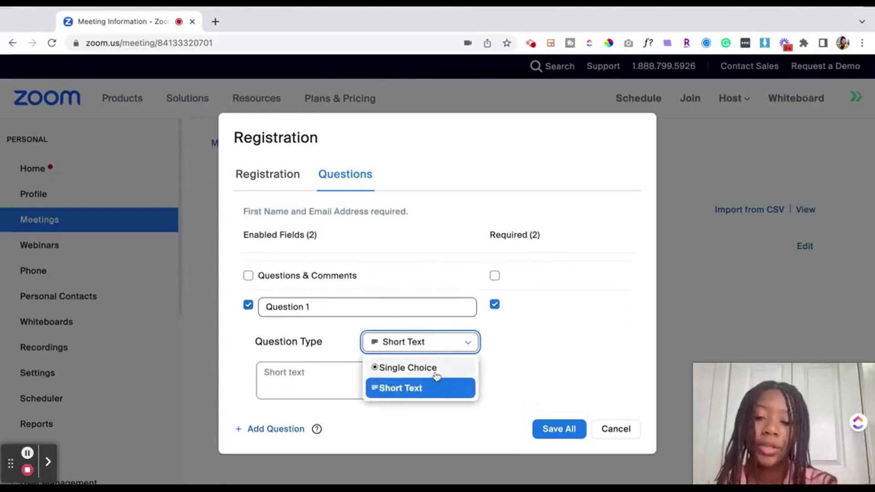
click(445, 368)
scroll(438, 400, down, 1)
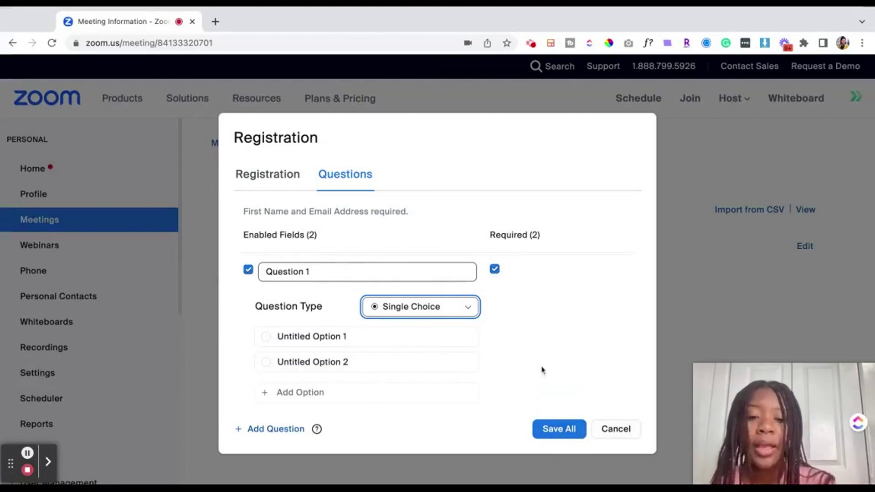
Disable the custom question "Question 1" and save all registration settings.
click(248, 269)
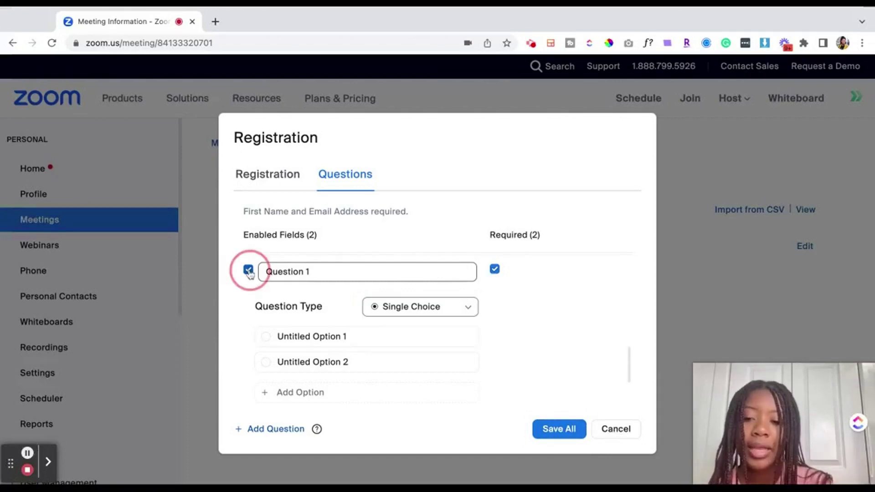
click(565, 428)
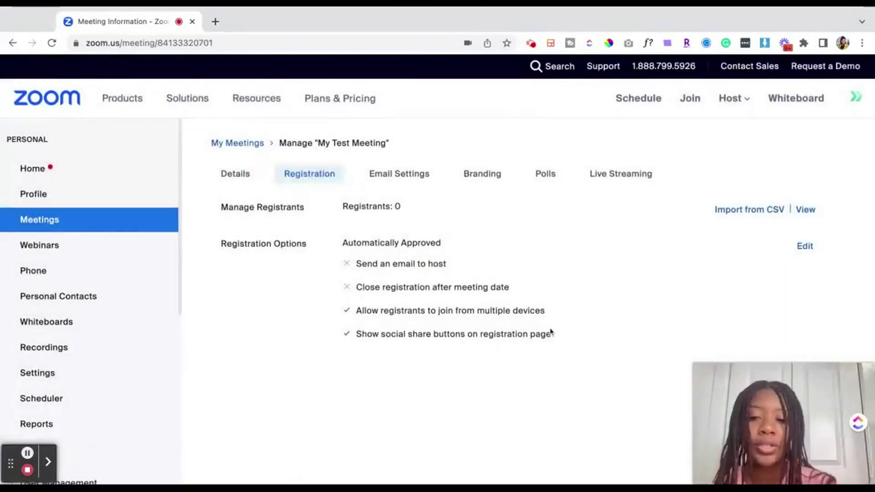
Review the meeting's email settings and the full confirmation email to registrants, closing its editor without saving.
click(414, 172)
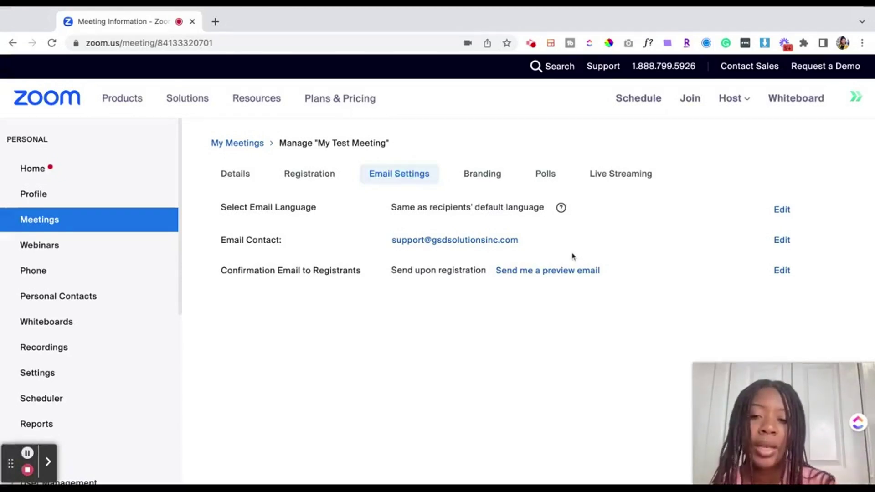
drag(385, 246, 549, 239)
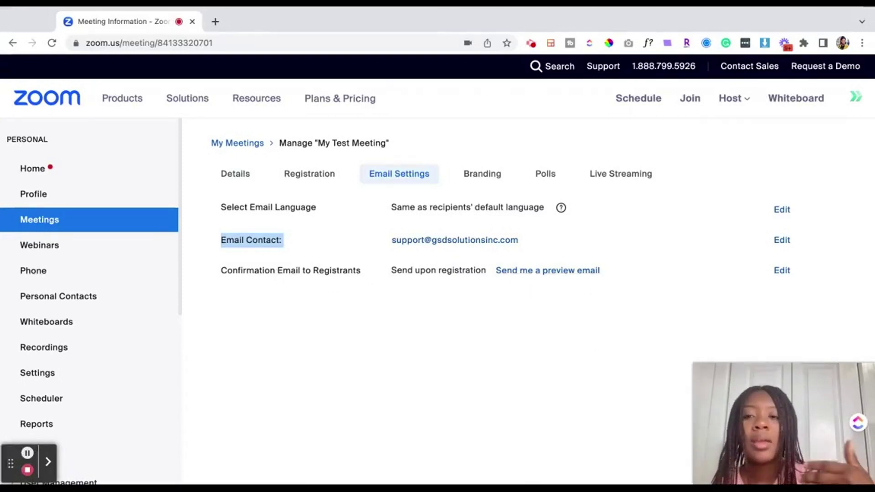
click(781, 270)
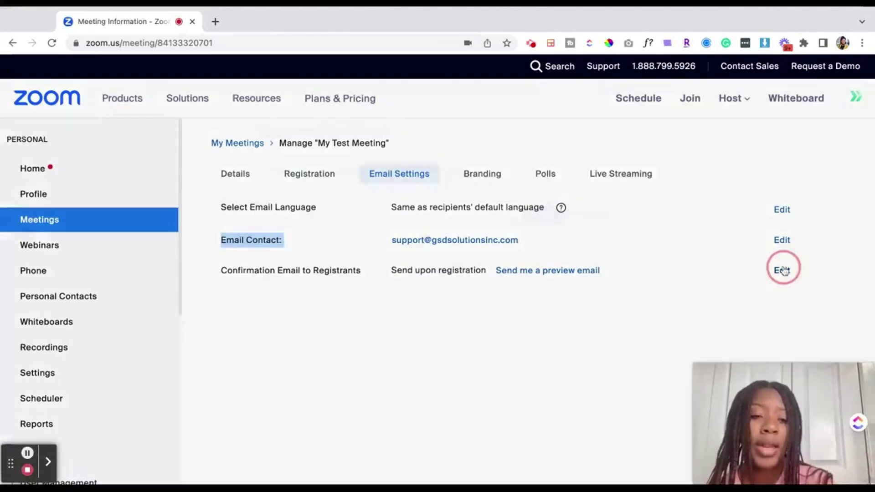
scroll(406, 290, down, 3)
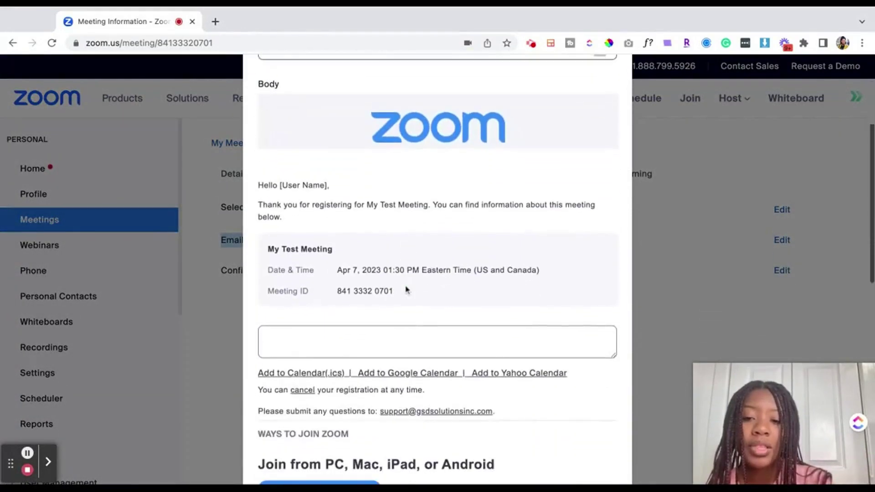
click(375, 326)
scroll(375, 328, down, 2)
scroll(375, 328, down, 10)
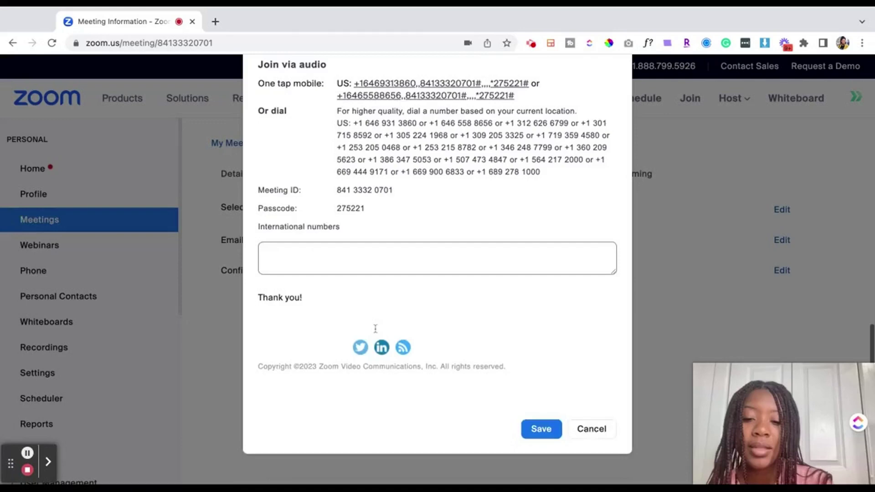
scroll(392, 335, up, 3)
scroll(406, 342, down, 2)
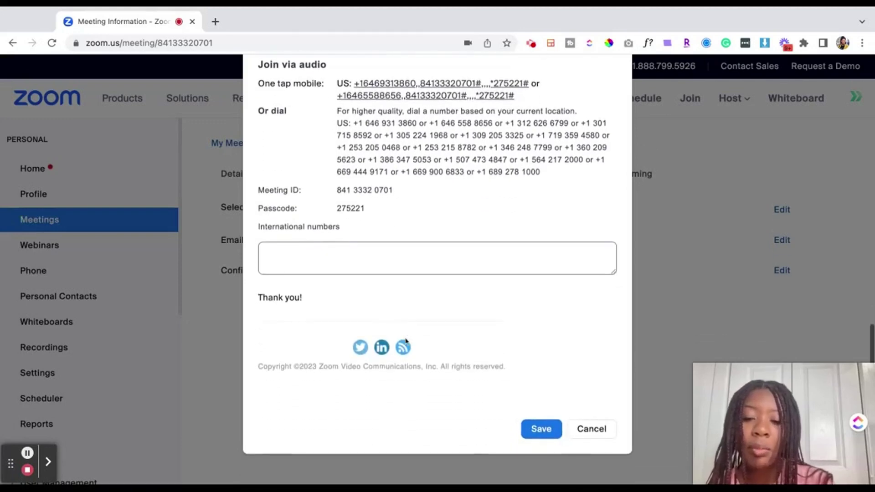
click(592, 429)
Review the banner and logo upload requirements in the meeting's branding settings.
click(478, 176)
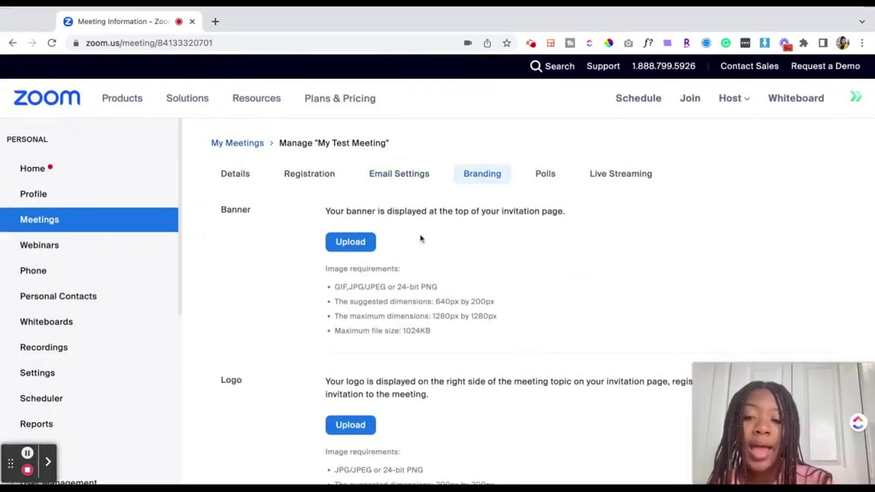
scroll(422, 239, down, 1)
scroll(395, 386, down, 1)
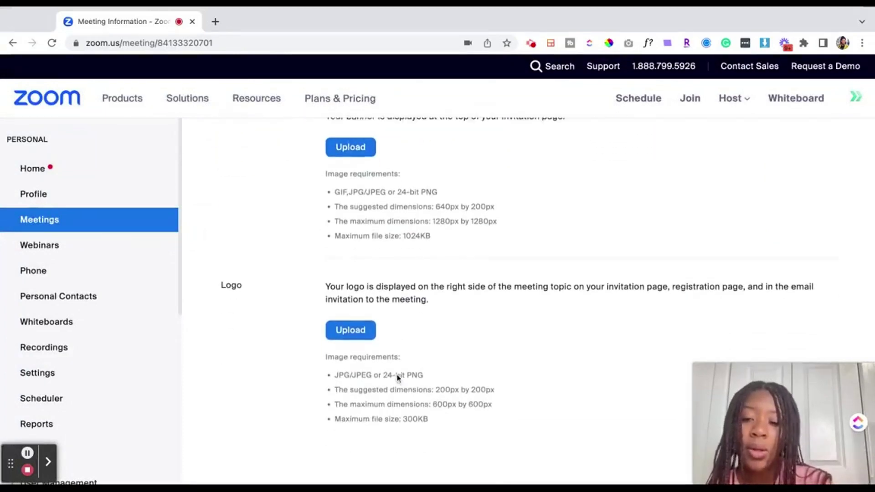
scroll(398, 377, up, 2)
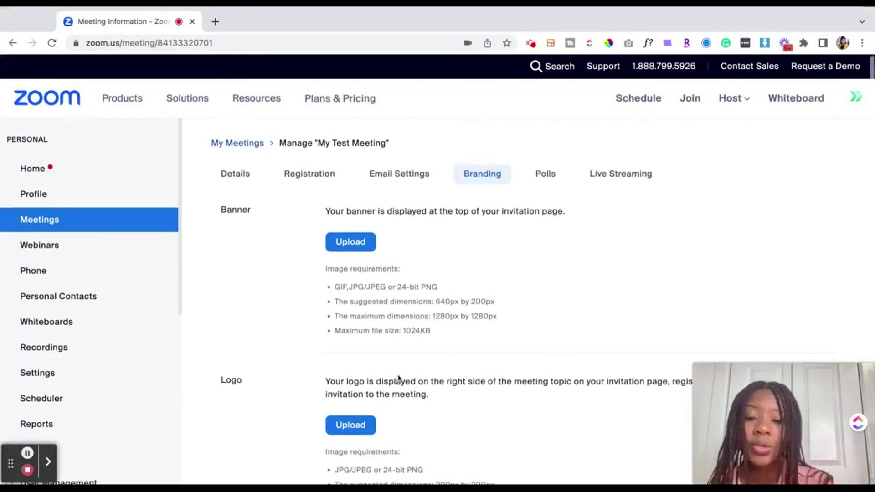
Review the meeting's polls section and its supported live streaming services.
click(540, 177)
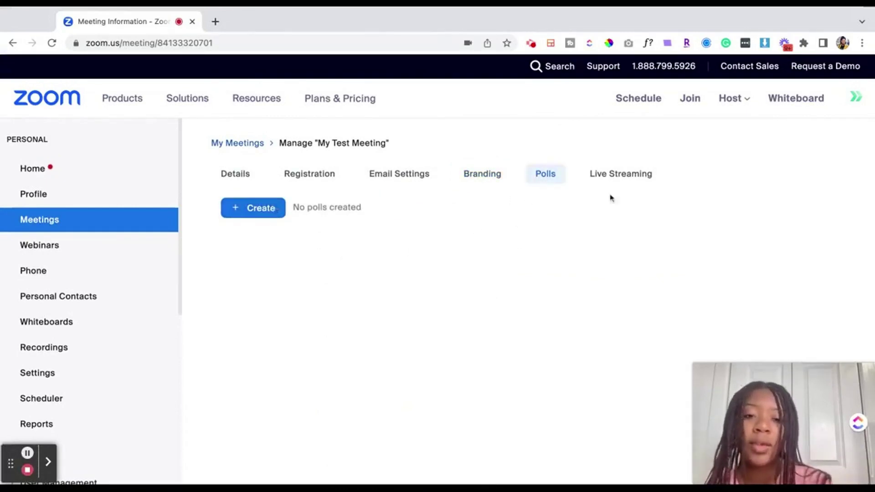
click(628, 179)
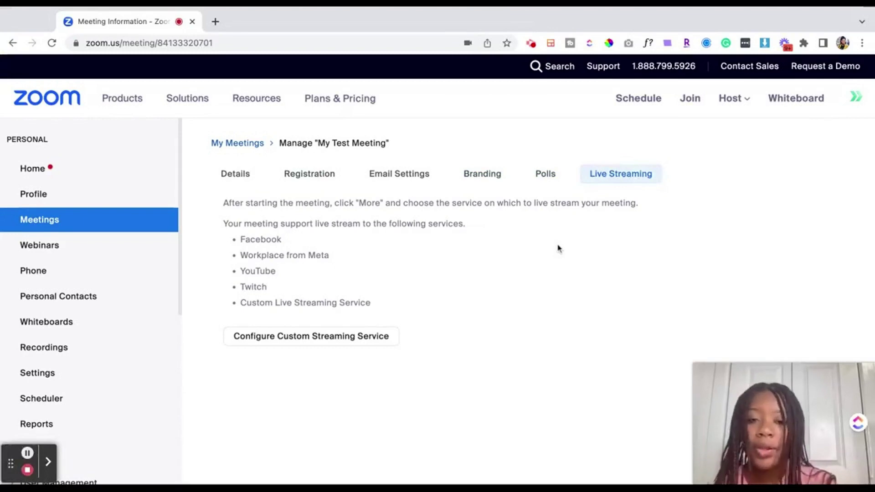
click(545, 171)
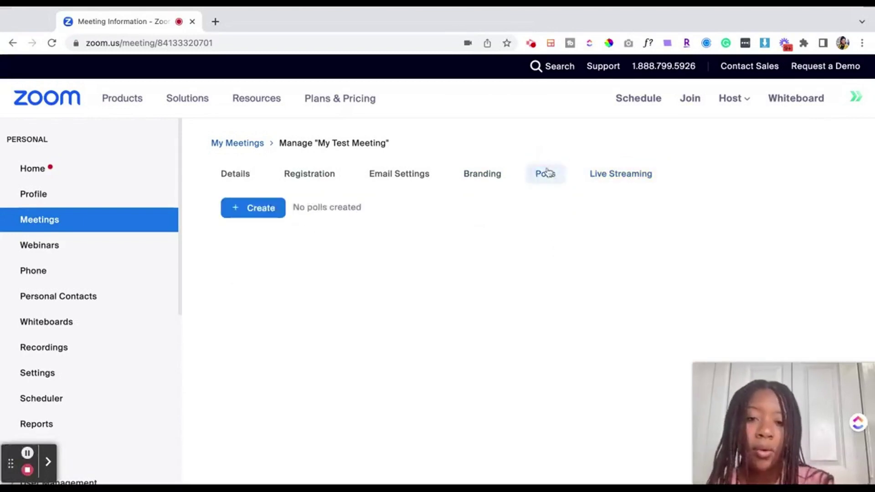
click(617, 179)
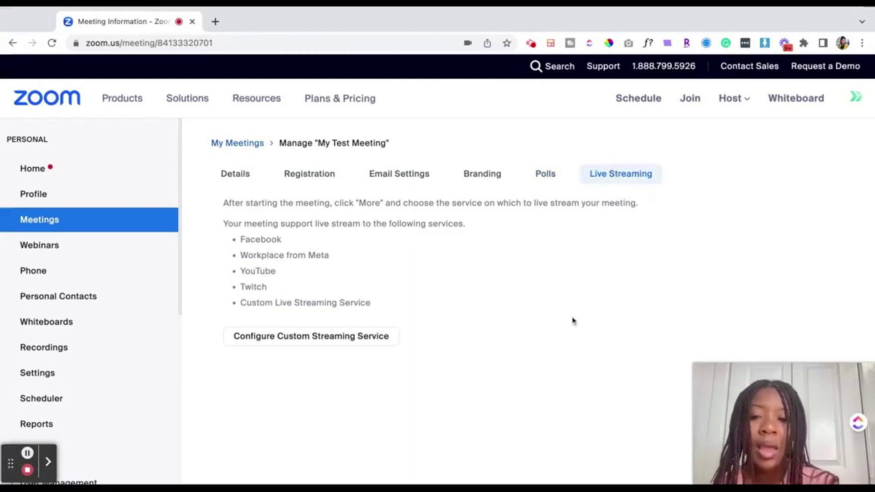
Return to the meeting's details by way of its registration settings and review the registration link and calendar options.
click(331, 177)
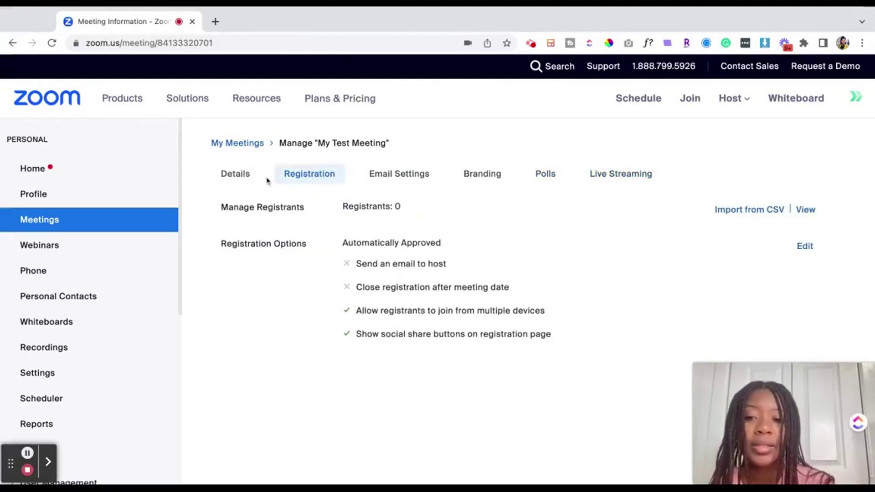
click(241, 179)
scroll(425, 367, down, 1)
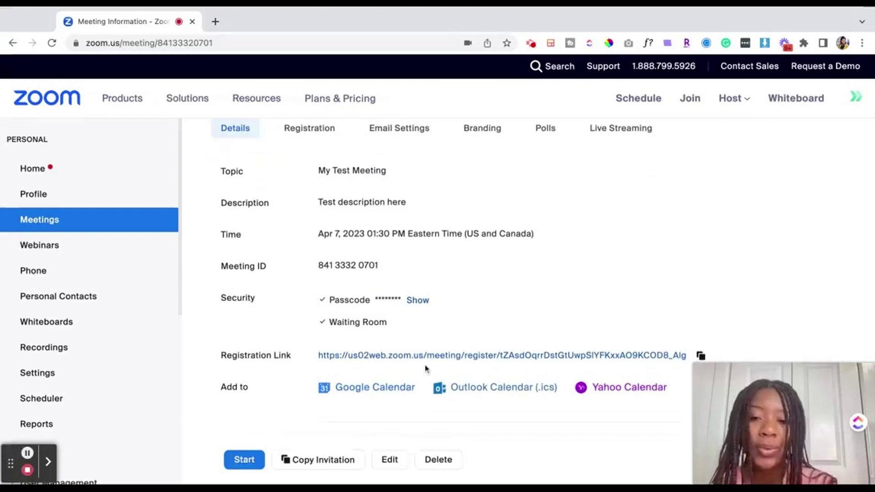
scroll(425, 367, down, 2)
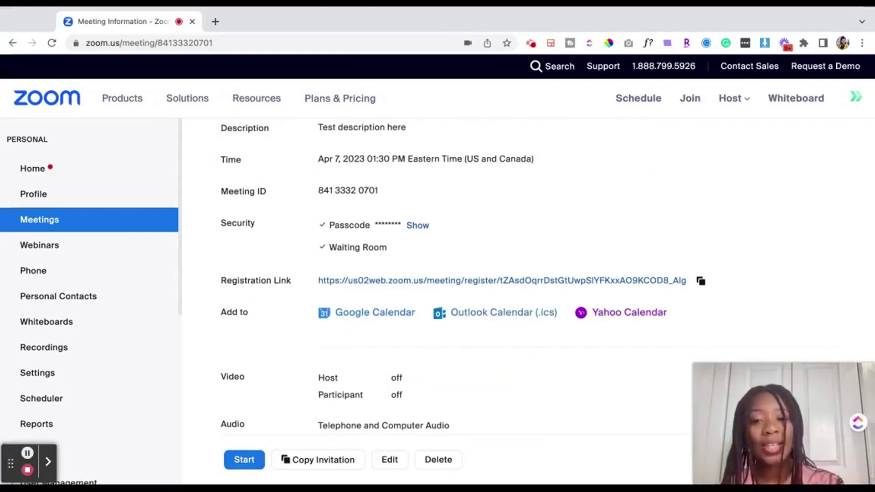